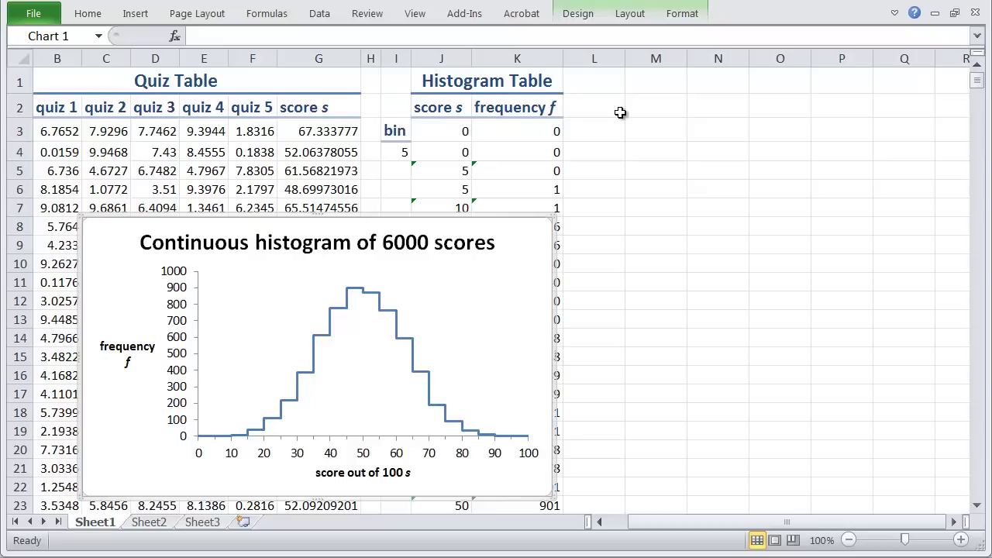
Extend the Histogram Table heading over column L and add the column header "pdf p (s)" in L2
click(596, 109)
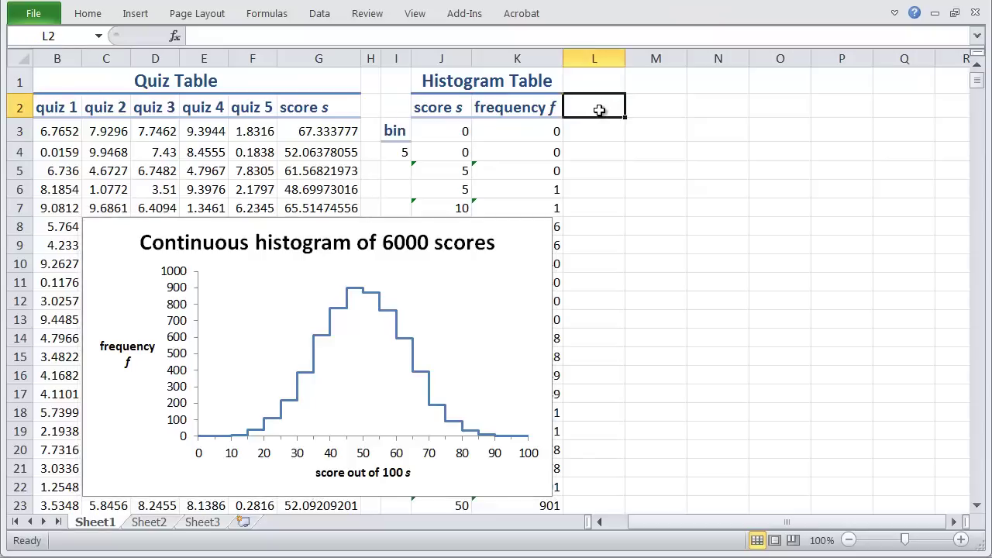
click(490, 82)
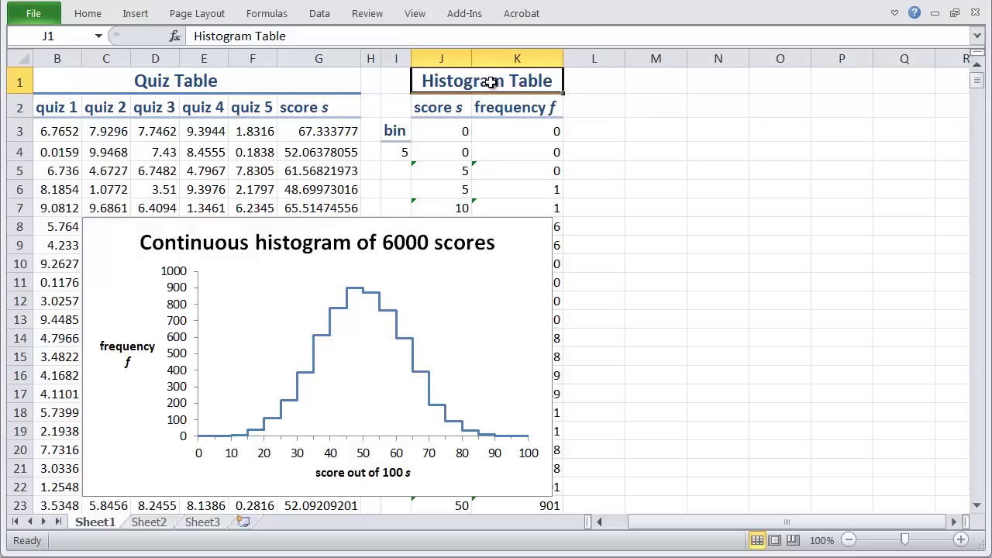
click(594, 107)
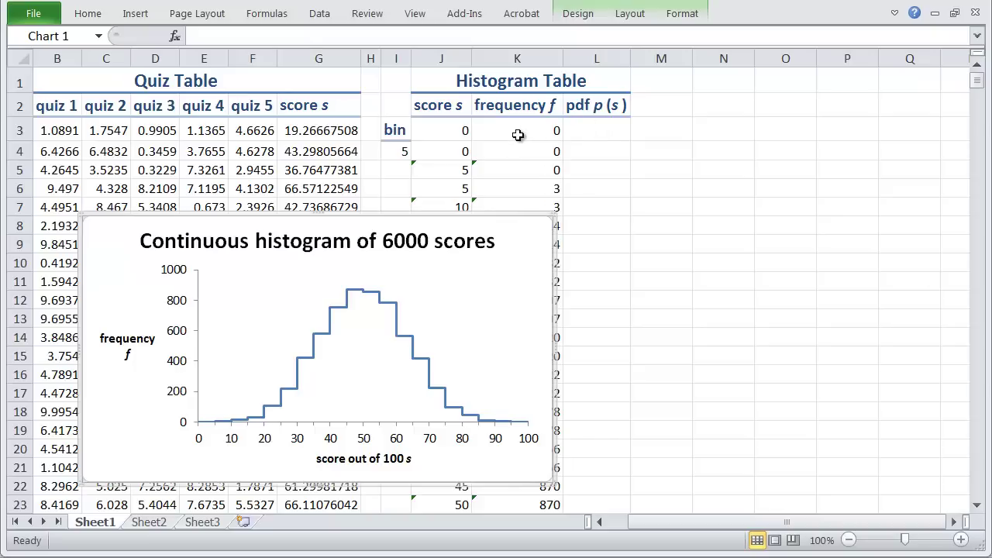
Enter =K3/6000/$I$4 in L3 and fill the formula down the pdf column to L43
click(595, 131)
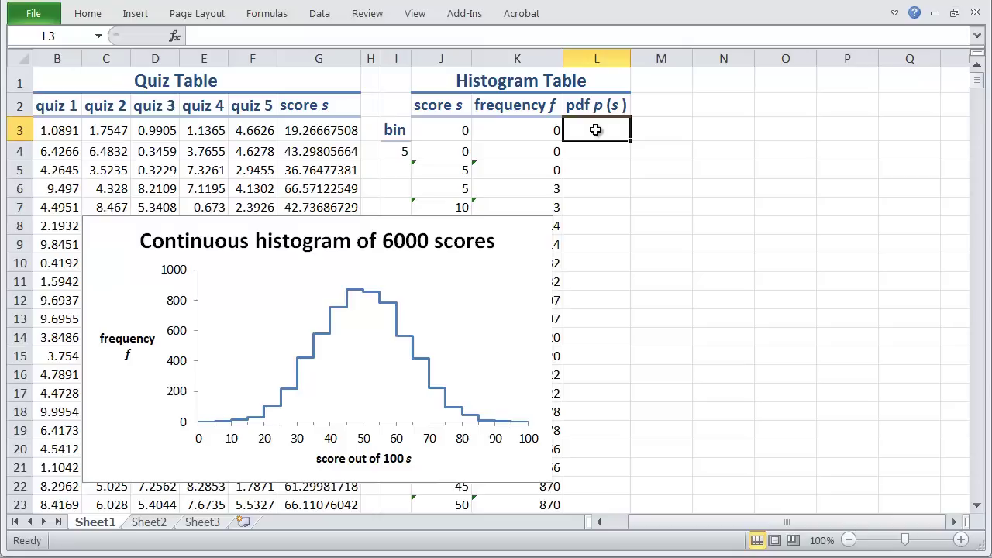
text(=)
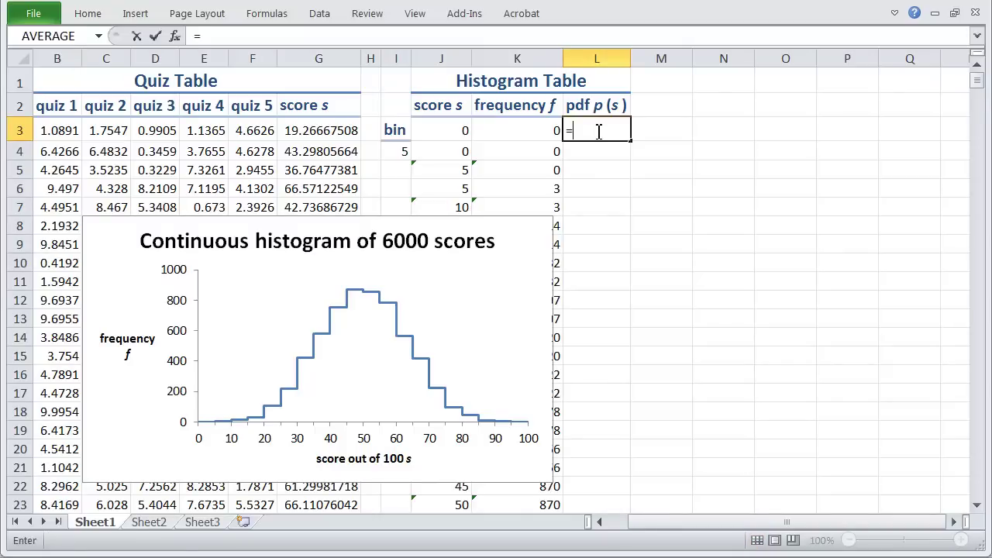
click(534, 129)
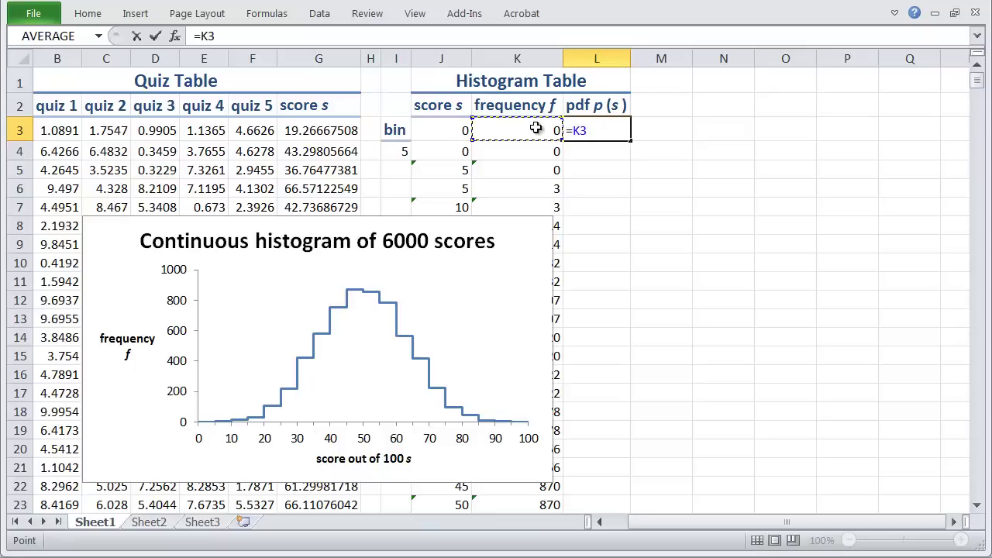
text(/6000/)
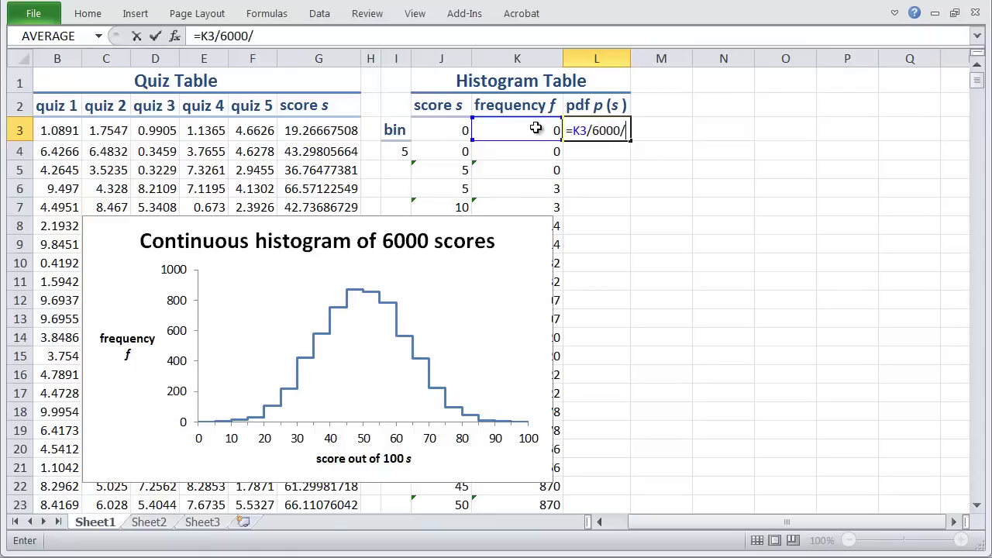
click(397, 152)
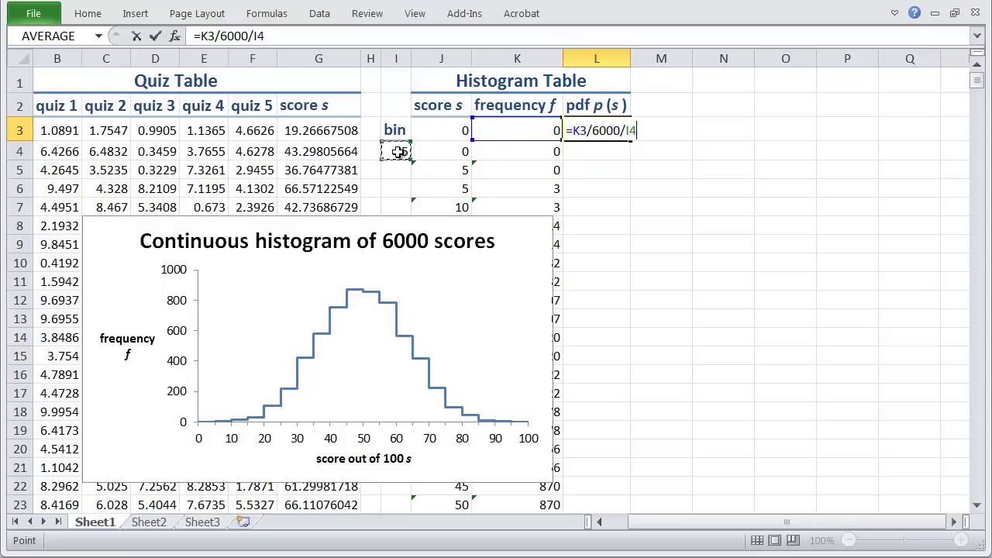
key(F4)
key(Return)
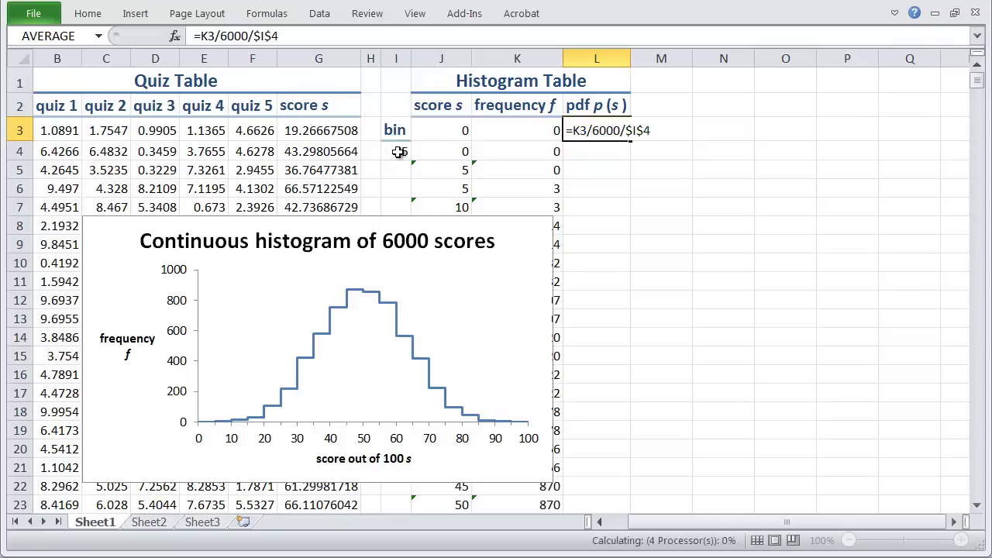
click(585, 135)
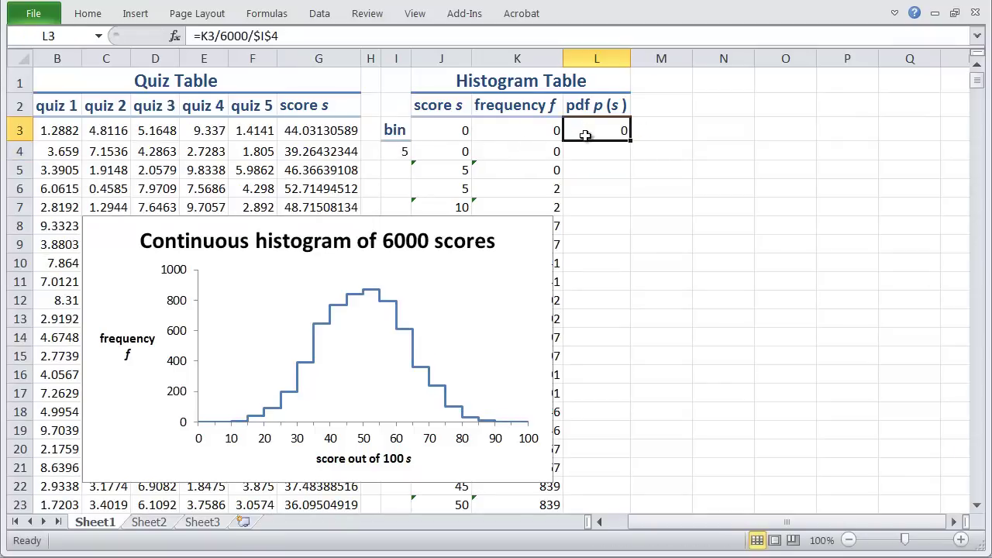
double_click(632, 141)
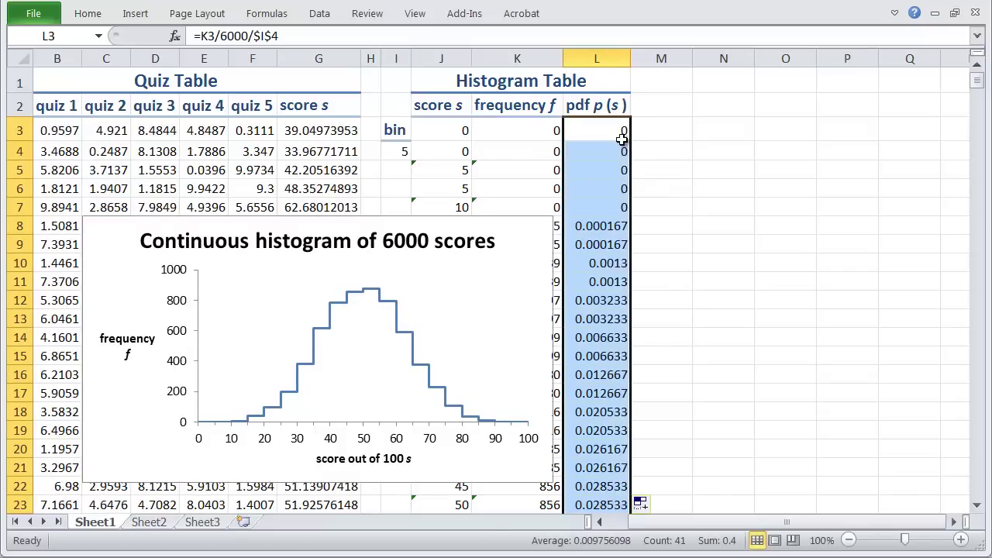
Move the frequency histogram chart beside the Histogram Table at column M and paste a copy of it in the original spot
click(103, 235)
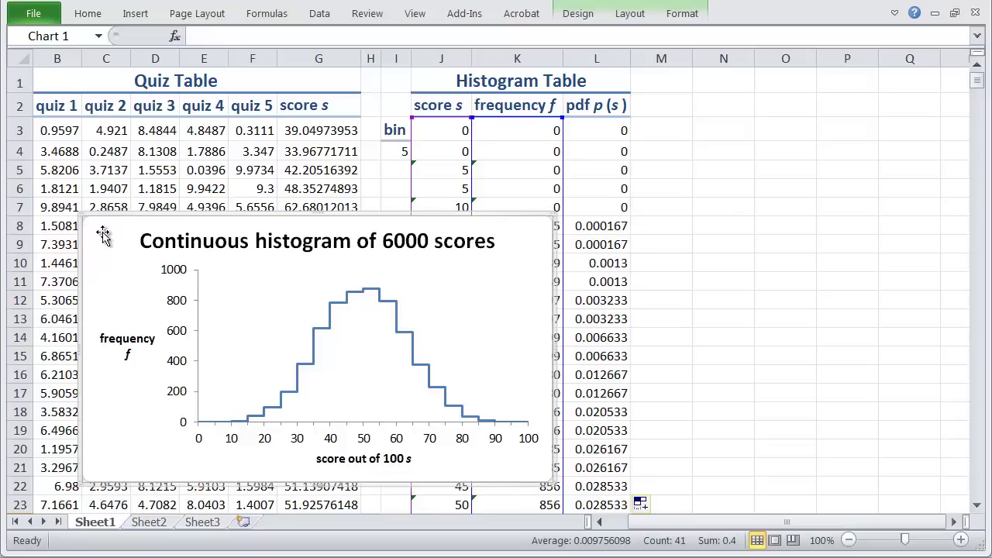
drag(103, 235, 674, 242)
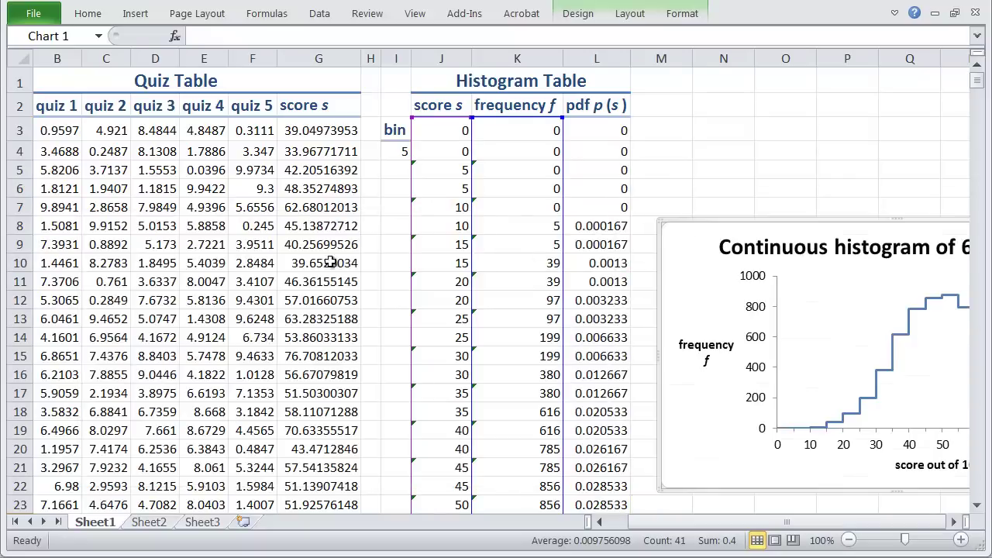
click(113, 244)
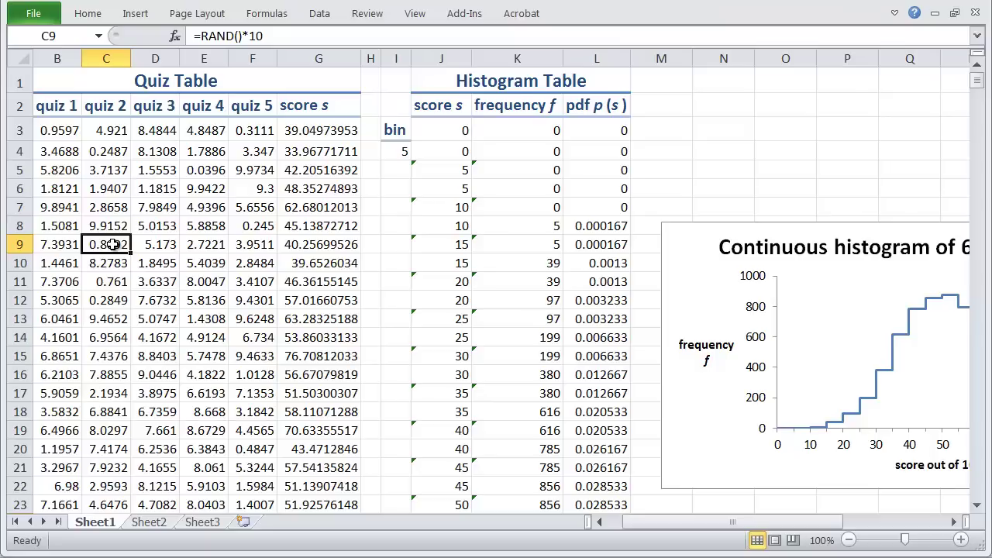
key(ctrl+v)
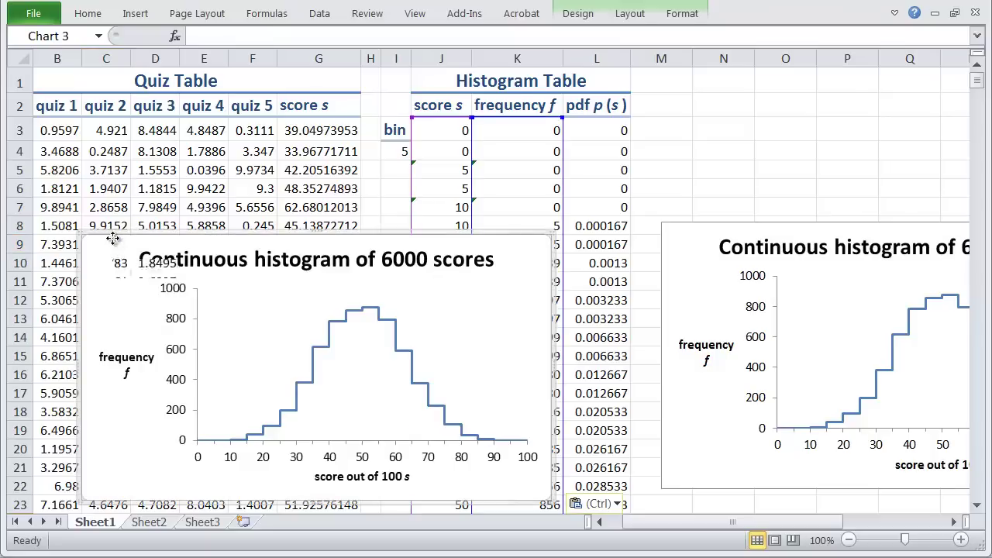
mouse_move(113, 239)
mouse_down()
mouse_move(78, 230)
mouse_move(101, 235)
mouse_move(99, 247)
mouse_move(114, 225)
mouse_up()
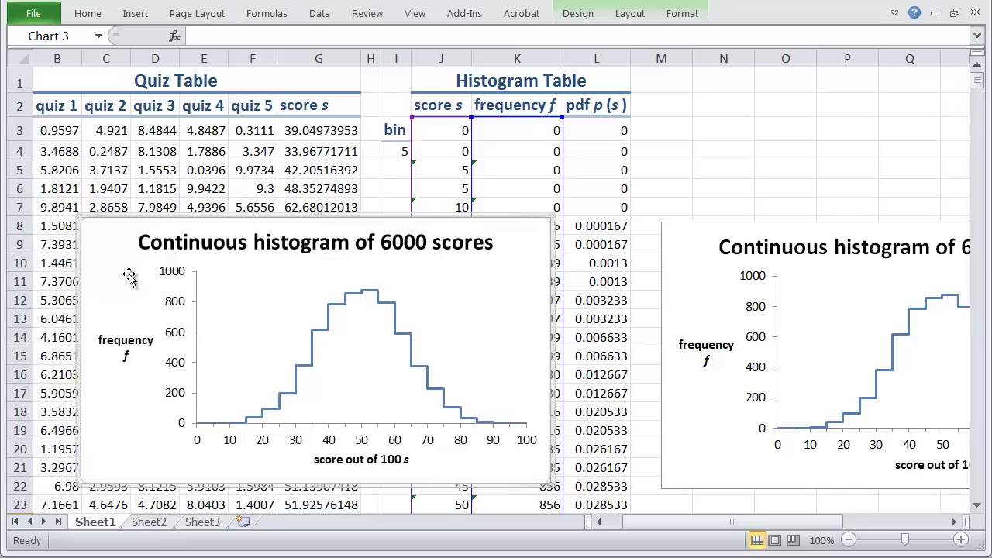
Change the copied chart's series so its y values come from the pdf column, L3:L43
click(313, 332)
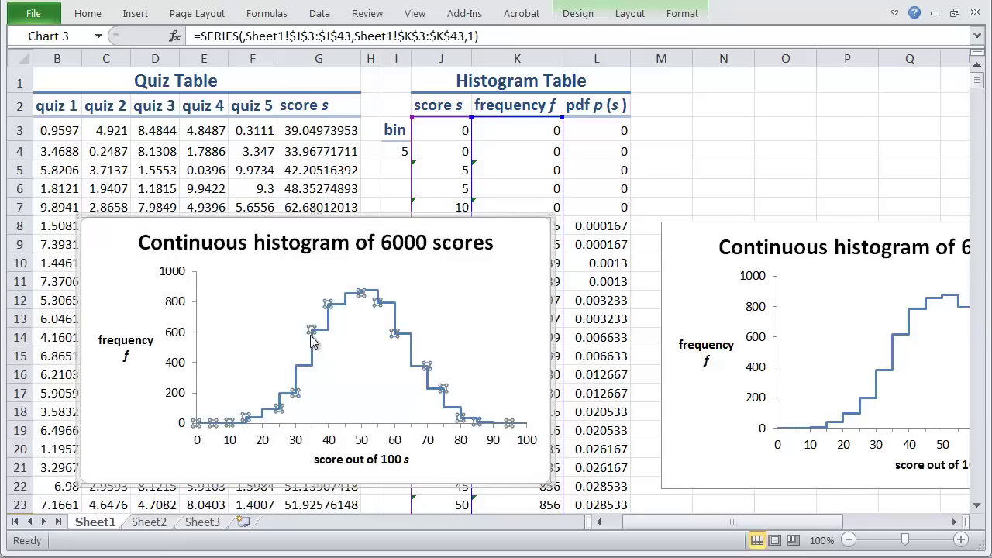
drag(509, 125, 509, 125)
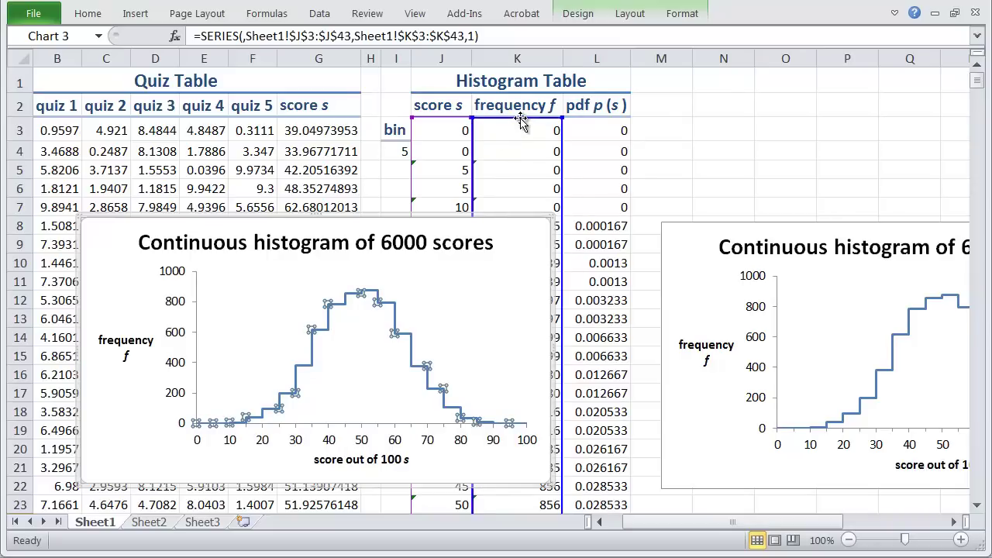
mouse_move(521, 122)
mouse_down()
mouse_move(549, 128)
mouse_move(529, 123)
mouse_move(540, 122)
mouse_up()
drag(550, 126, 601, 127)
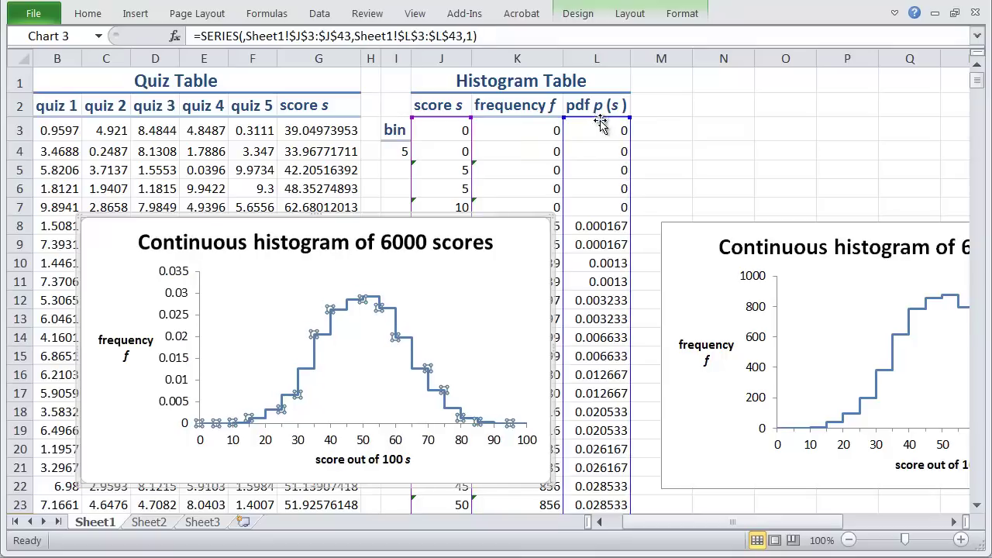
click(657, 133)
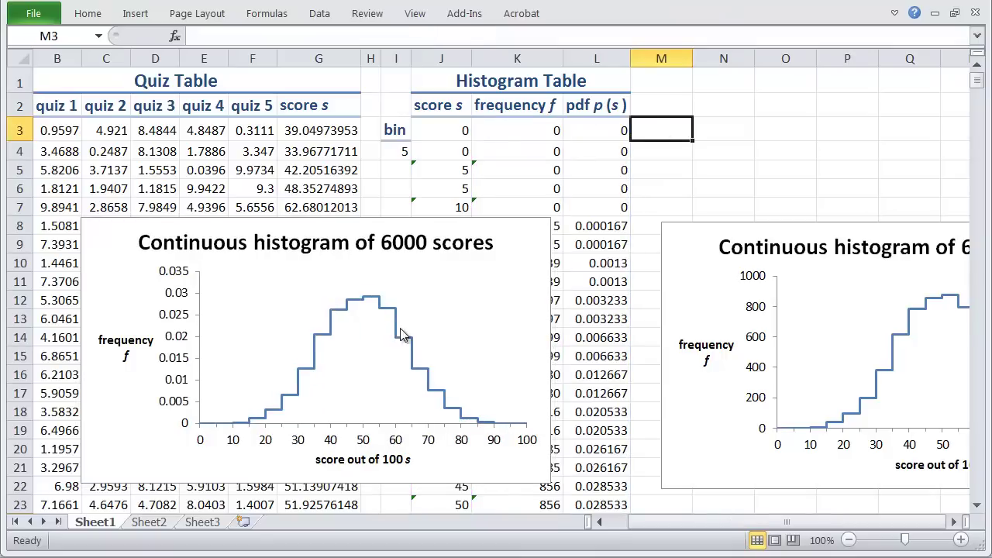
Change the copied chart's vertical axis title to "probability density p(s)", with p and s in italics
click(396, 322)
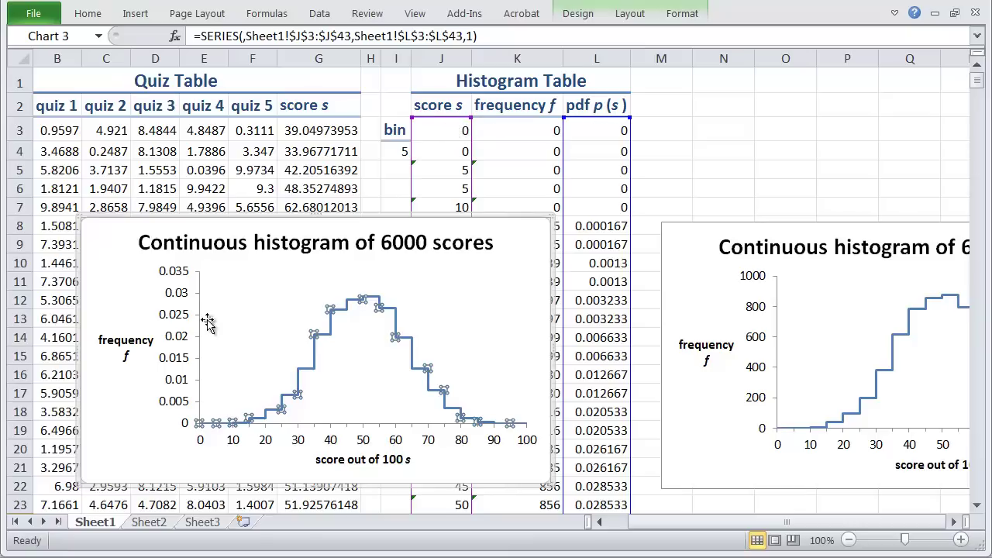
click(147, 341)
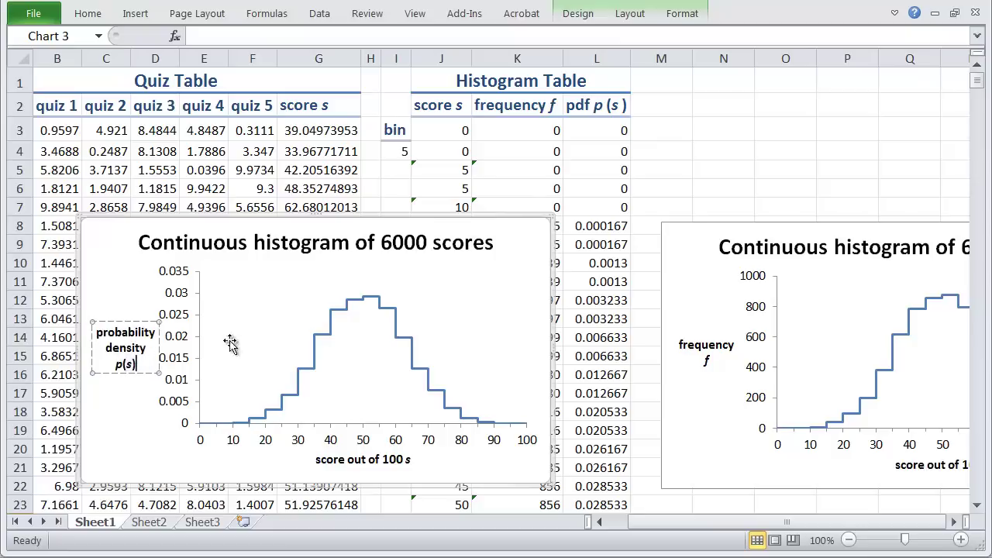
click(655, 188)
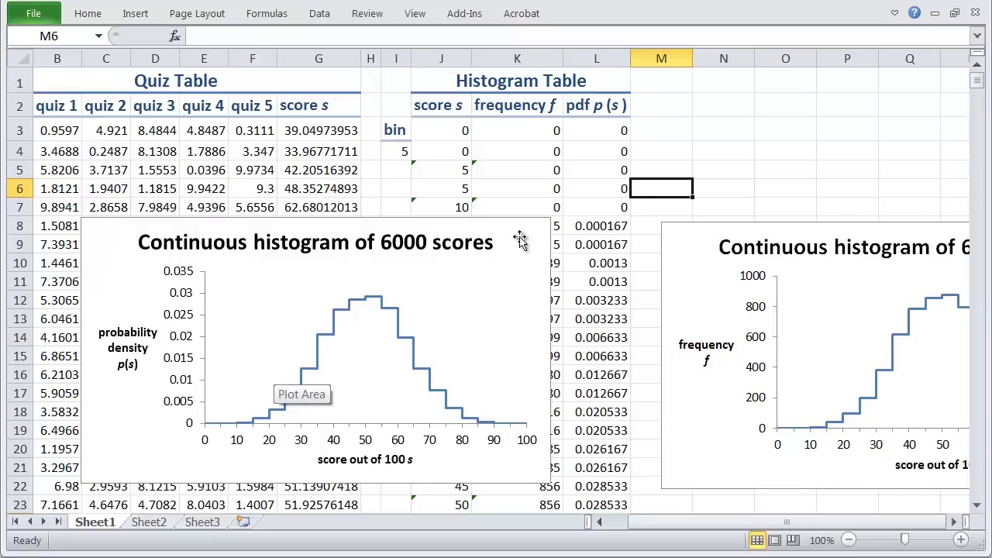
Recalculate the worksheet several times to generate new random quiz scores for both histograms
click(657, 172)
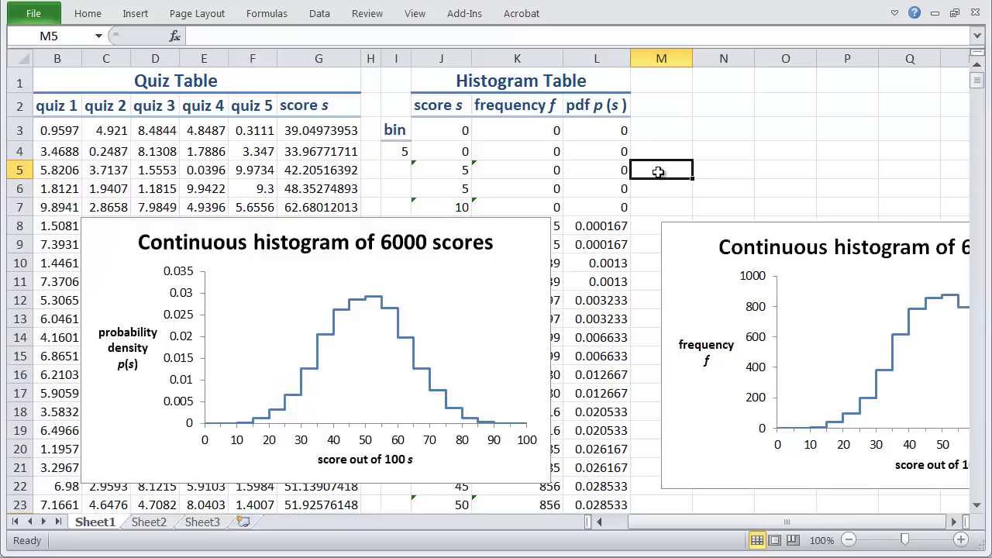
key(F9)
key(F9)
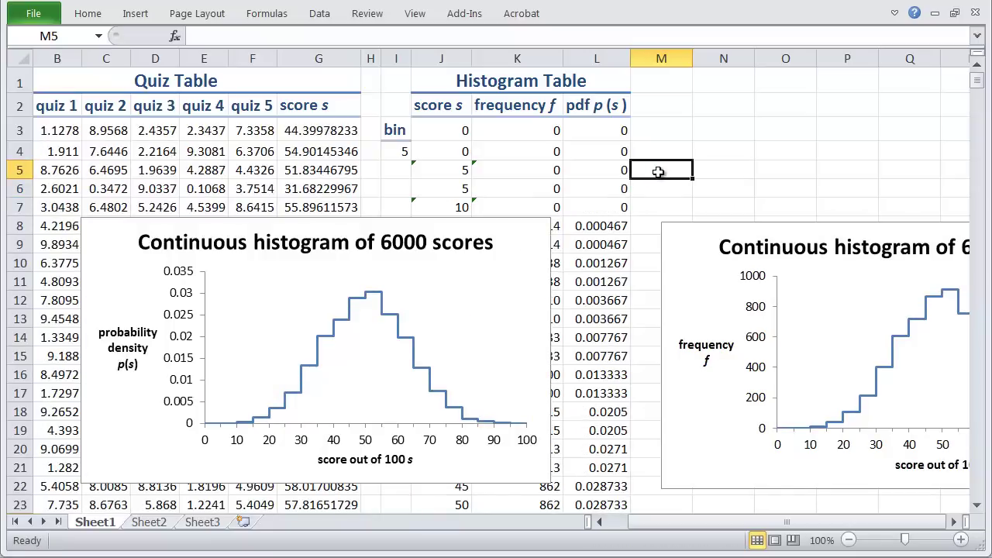
key(F9)
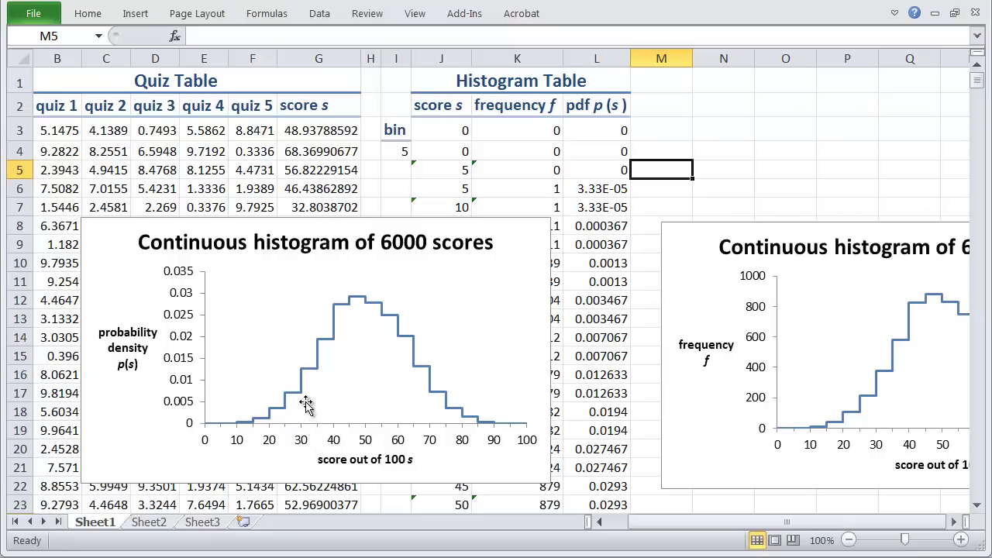
Move the probability density chart beside the Histogram Table, on top of the frequency chart
mouse_move(301, 401)
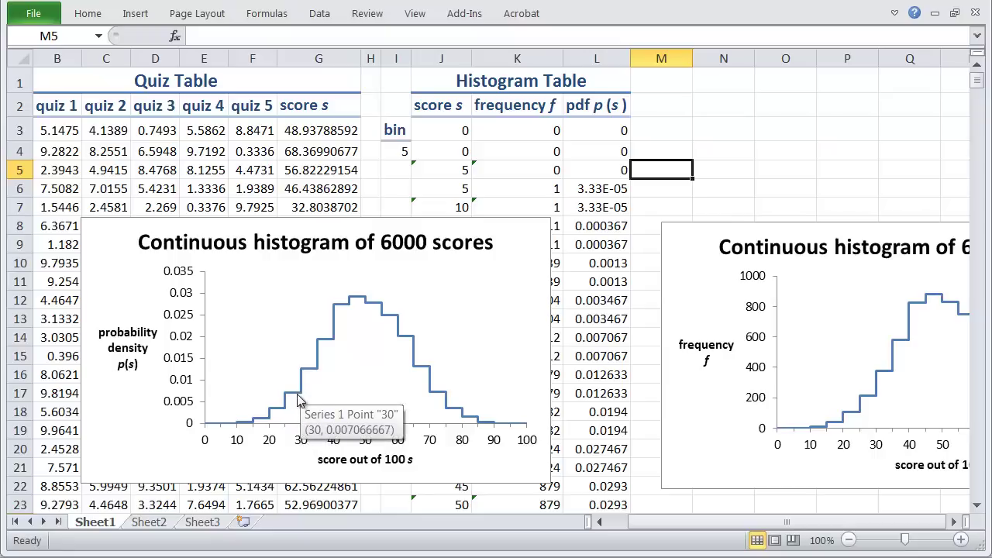
click(406, 255)
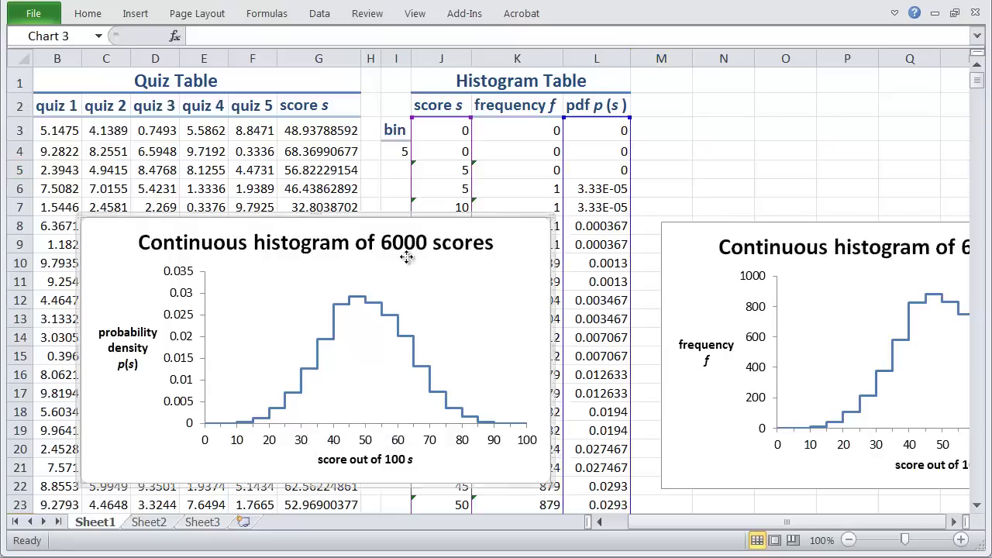
drag(690, 266, 687, 264)
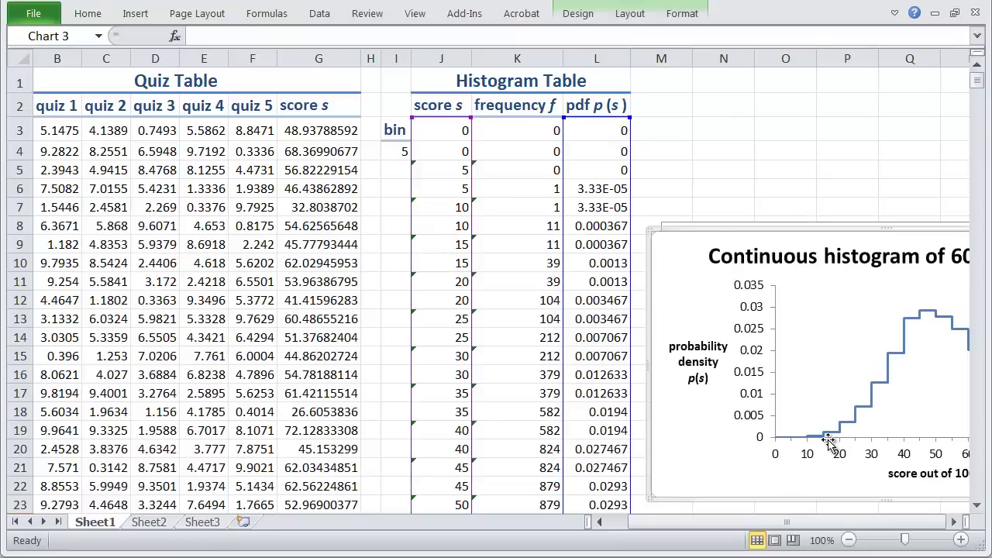
Compare the density chart's point at score 30 with the pdf values in cells L14 and L15
mouse_move(873, 408)
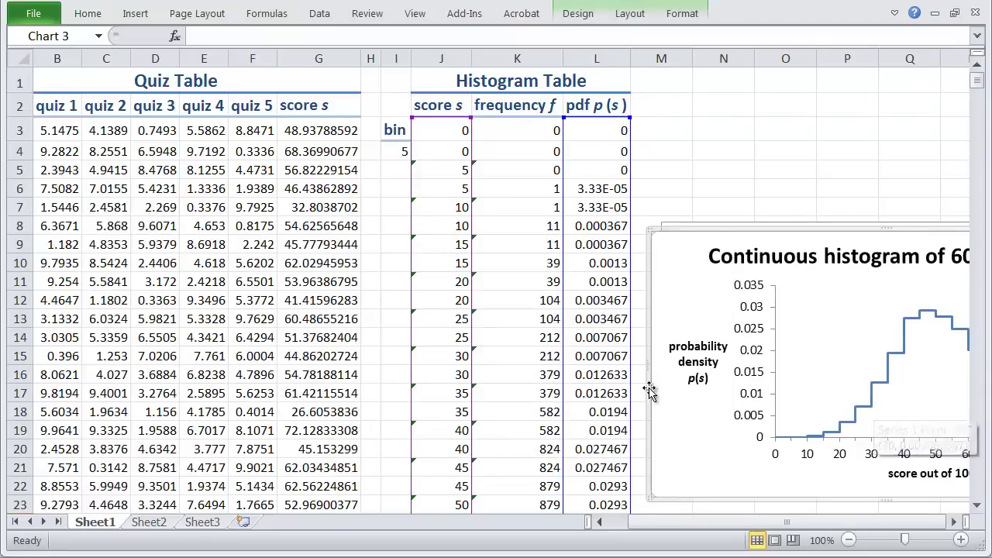
click(610, 339)
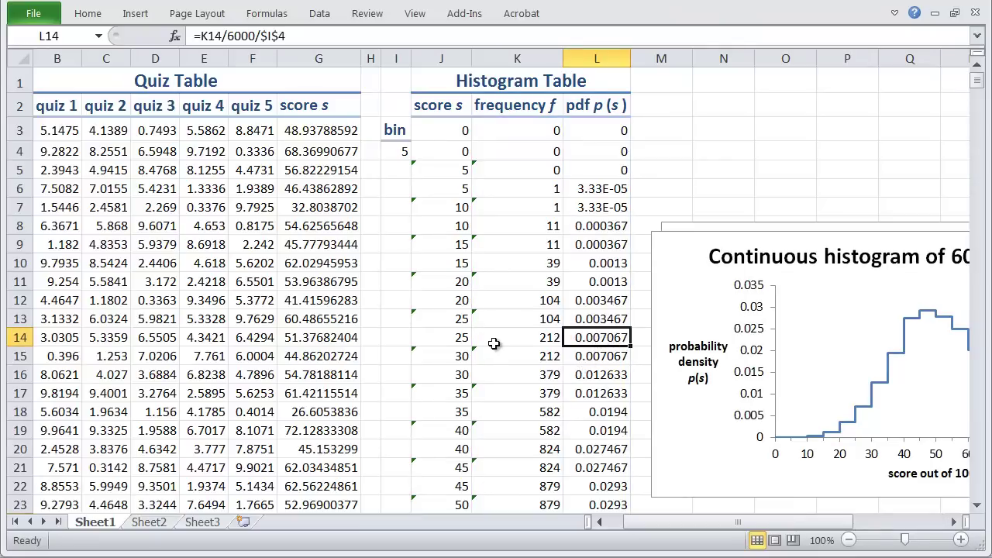
click(580, 356)
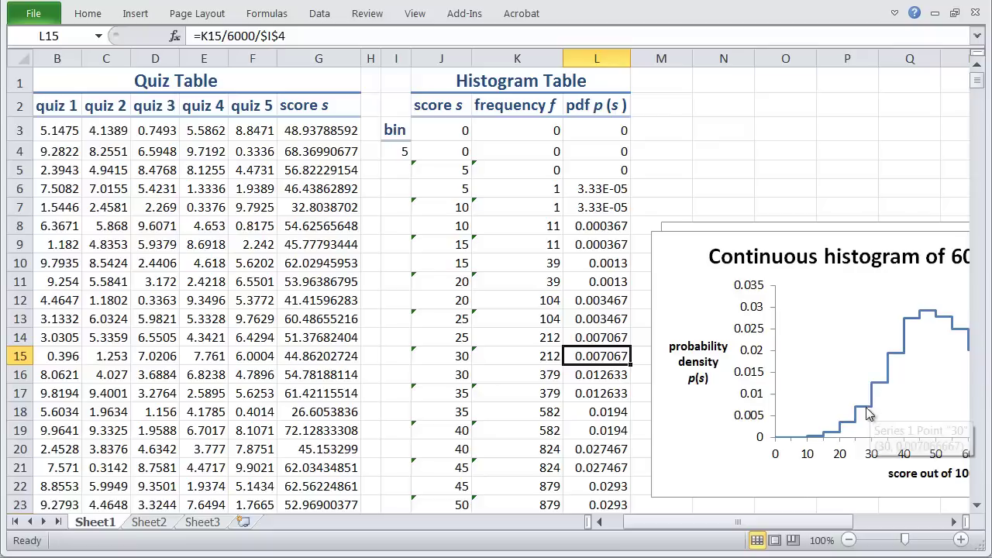
click(585, 338)
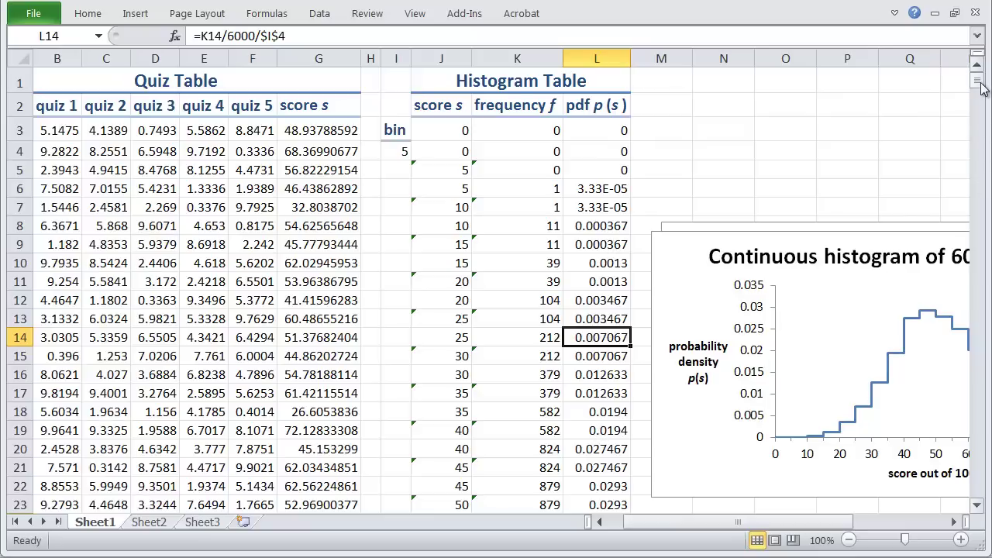
Go to the end of the Histogram Table and select cell L44 below the last pdf value
drag(978, 97, 978, 87)
click(981, 239)
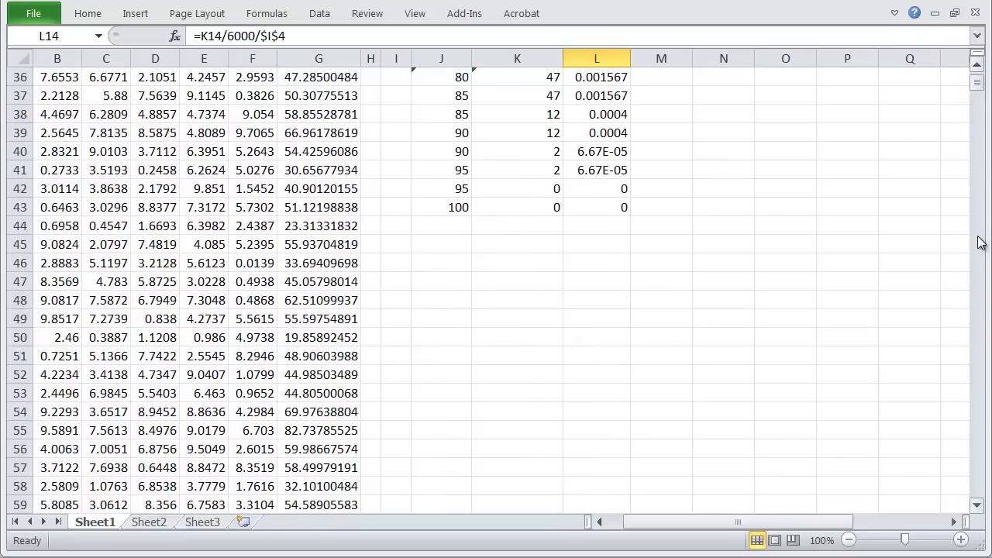
click(627, 228)
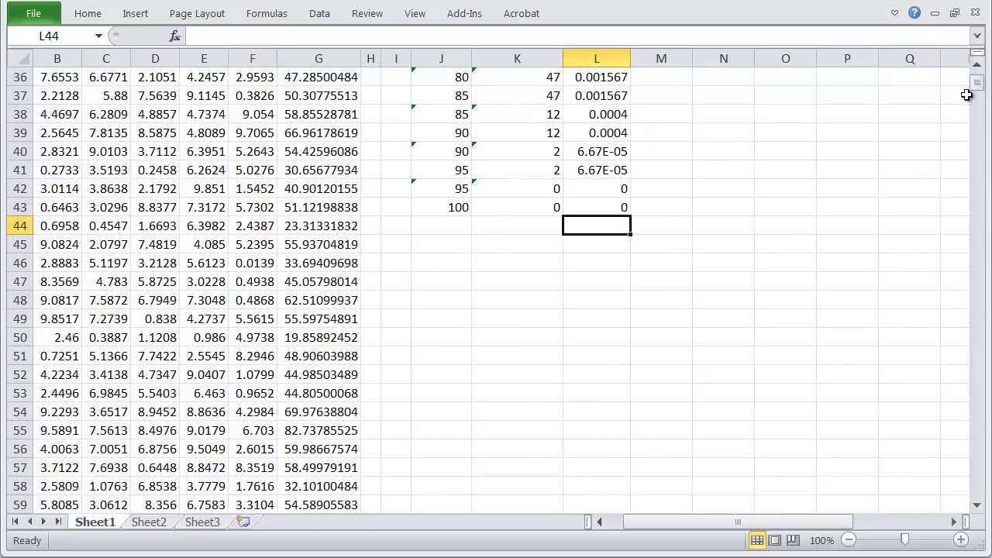
Total the pdf values L3:L43 in cell L44 with a SUM formula
click(894, 14)
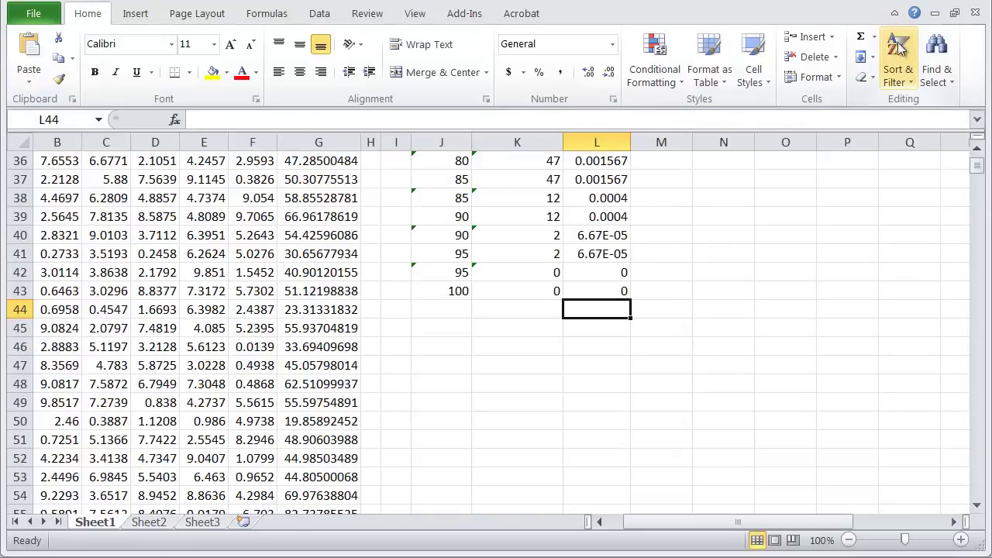
click(895, 13)
click(895, 13)
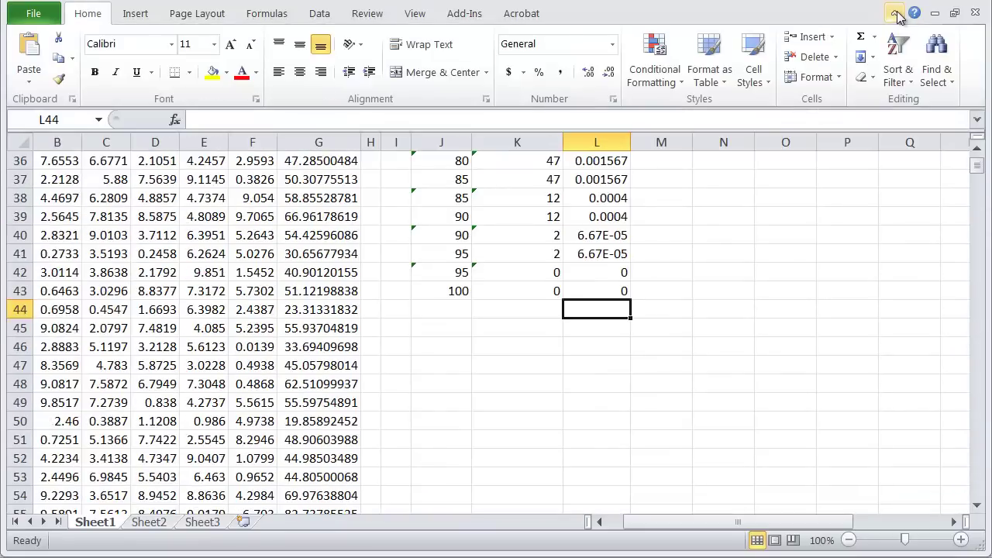
click(861, 39)
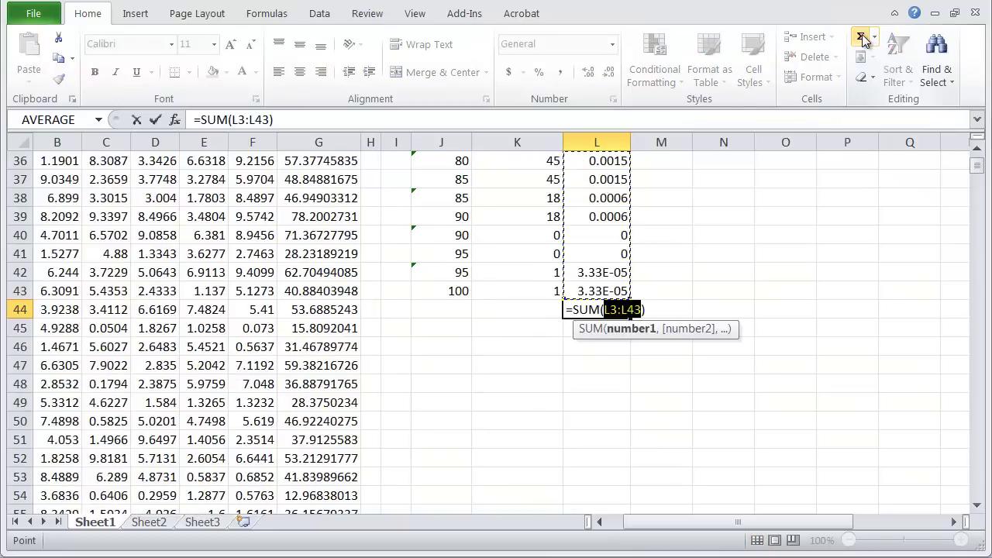
click(407, 121)
key(Return)
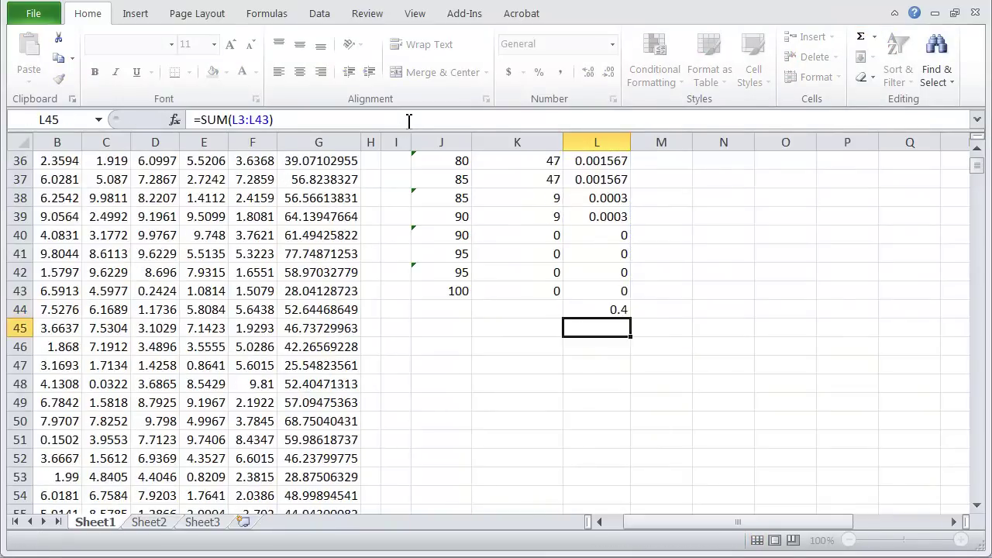
Move the probability density chart over the Quiz Table, beside the score and pdf columns of the Histogram Table
click(600, 306)
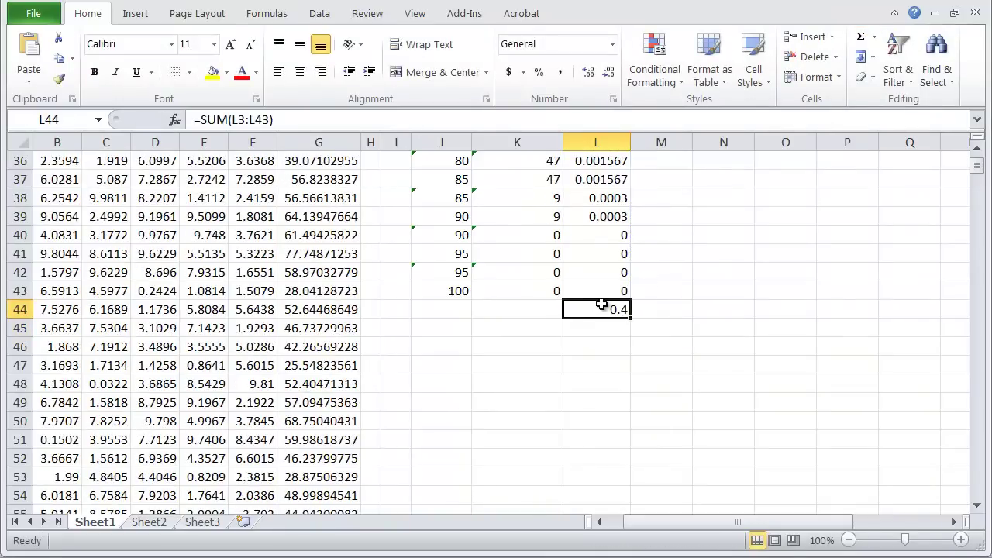
click(334, 120)
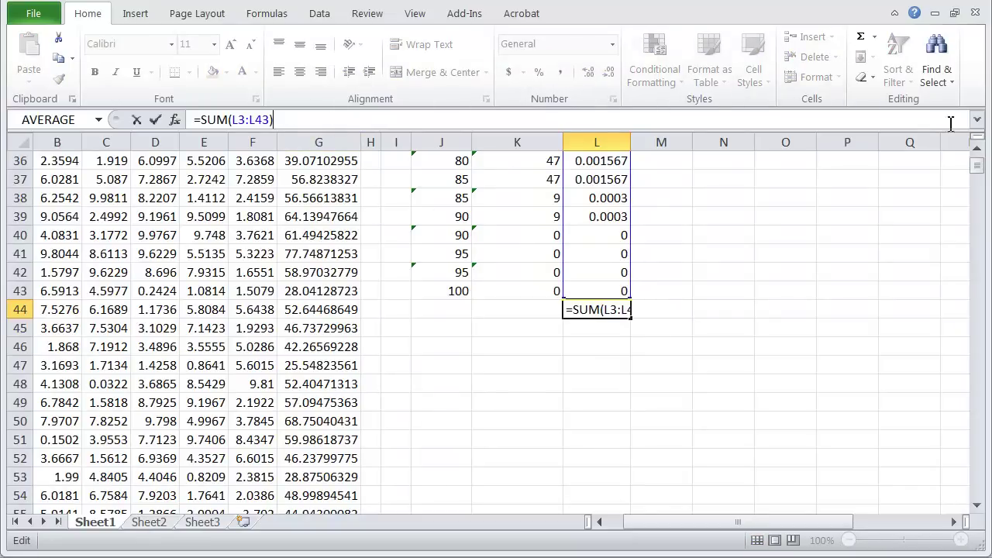
drag(977, 166, 977, 163)
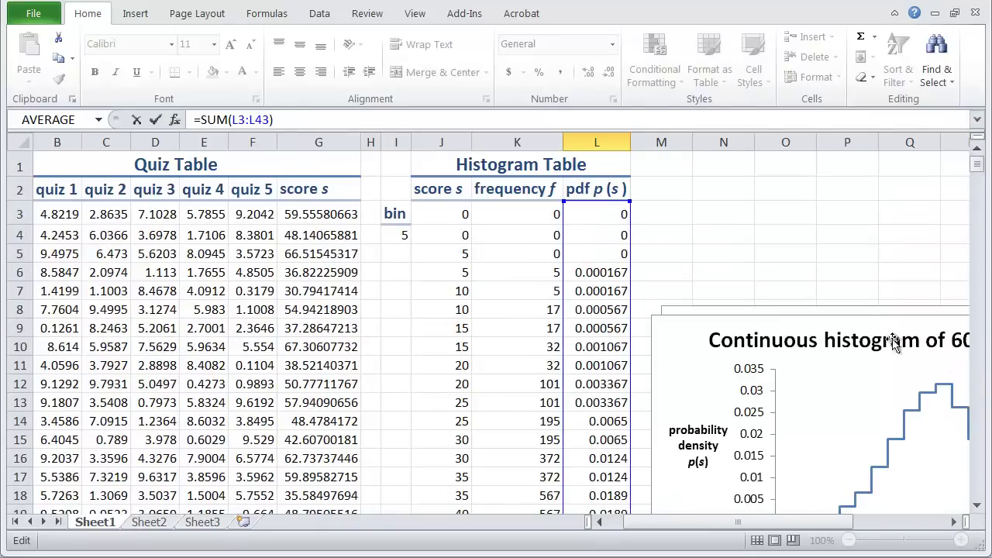
drag(665, 333, 62, 256)
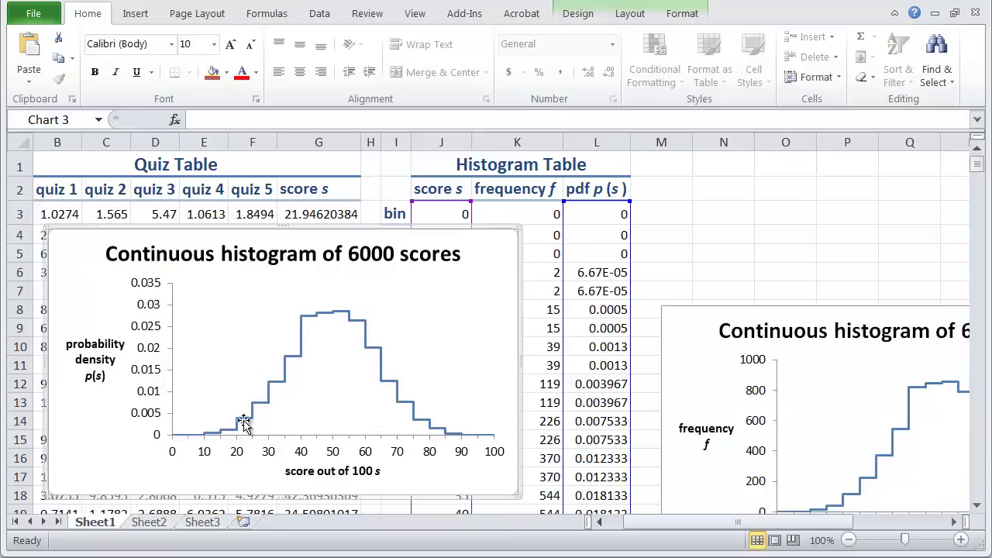
mouse_move(254, 429)
Multiply the pdf sum in cell L44 by the bin width, making the formula =SUM(L3:L43)*5
drag(977, 164, 977, 166)
click(610, 440)
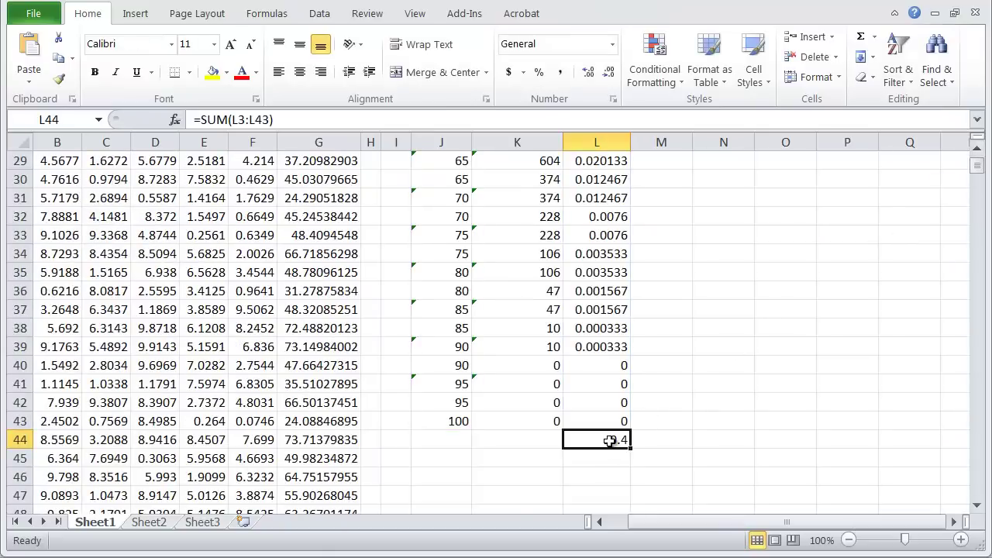
click(344, 124)
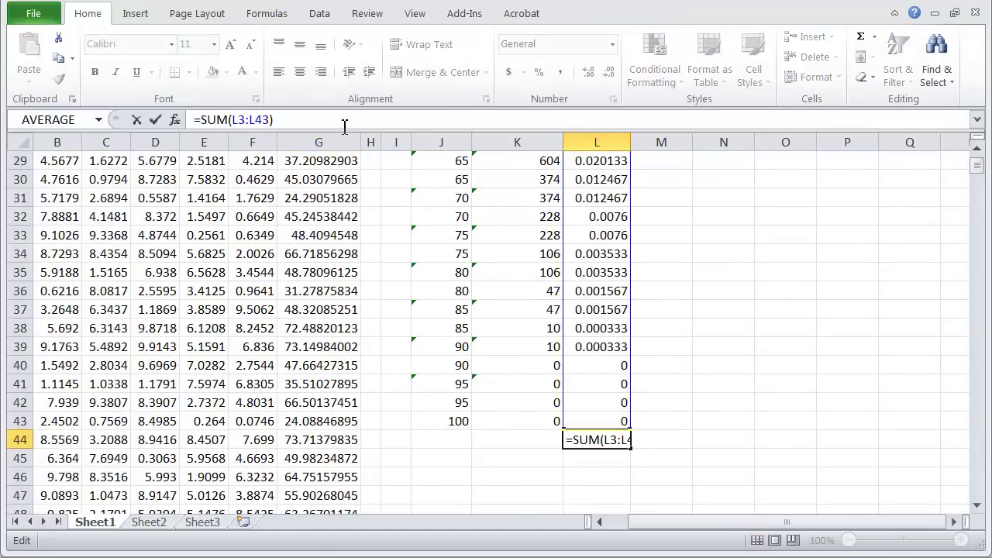
text(*)
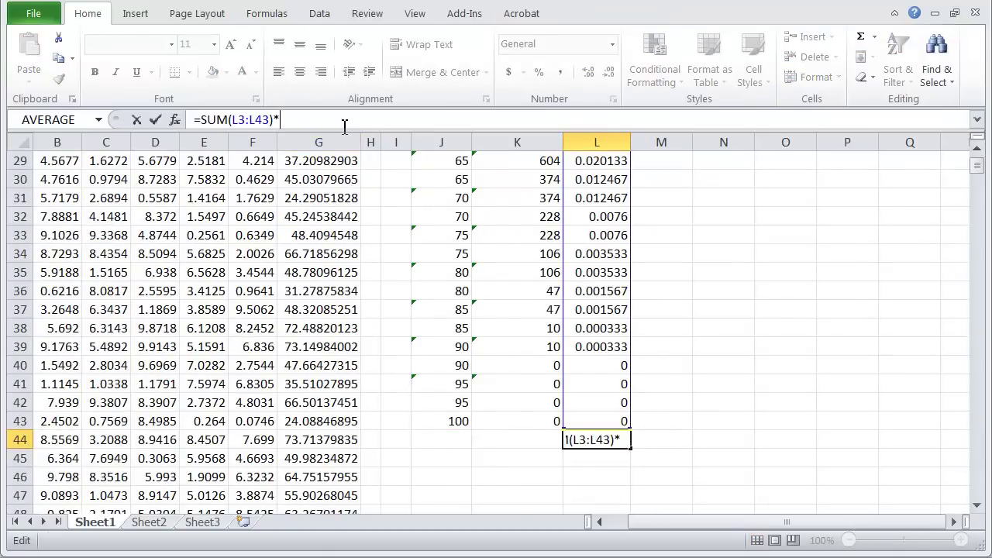
key(Return)
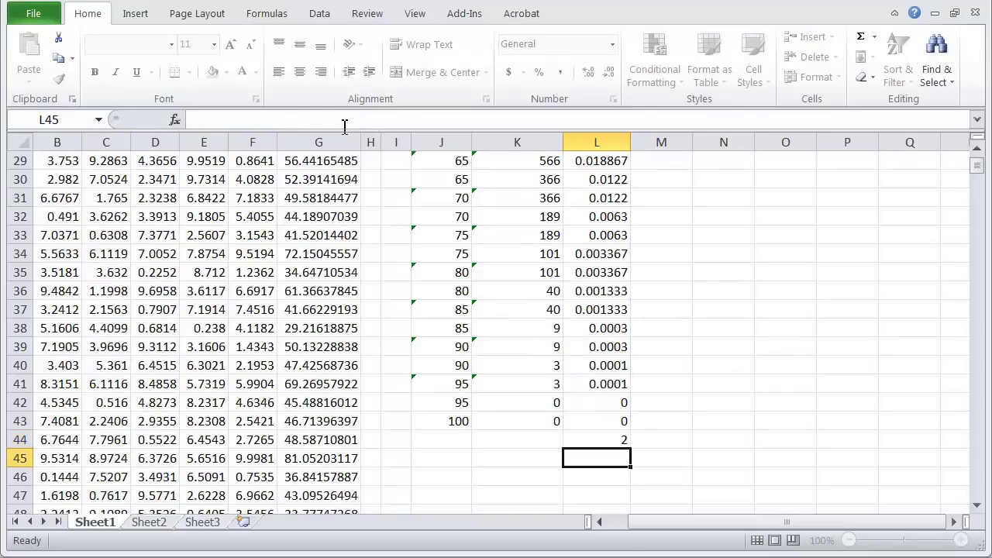
click(611, 437)
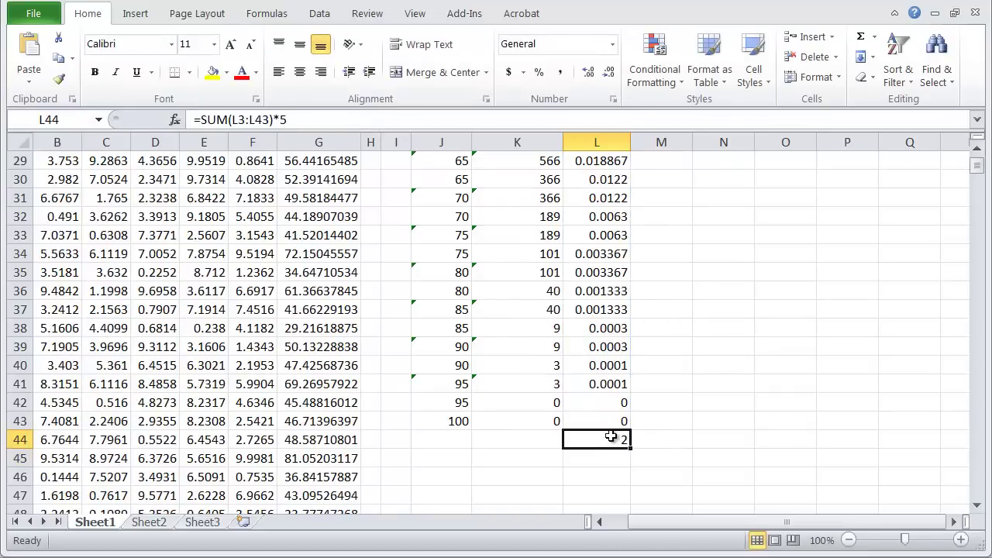
Check the density chart's steps and divide the L44 formula by two, making it =SUM(L3:L43)*5/2
scroll(610, 437, up, 9)
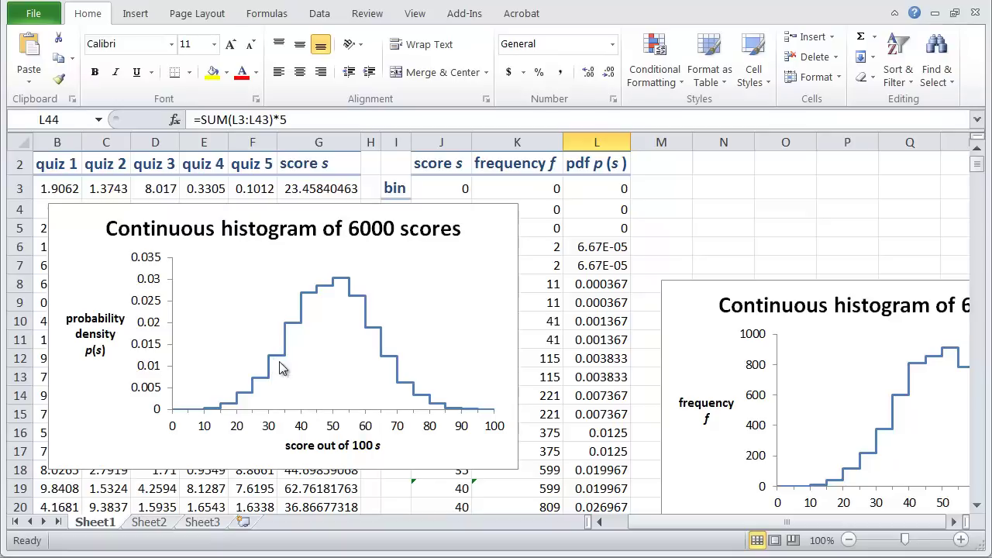
mouse_move(256, 387)
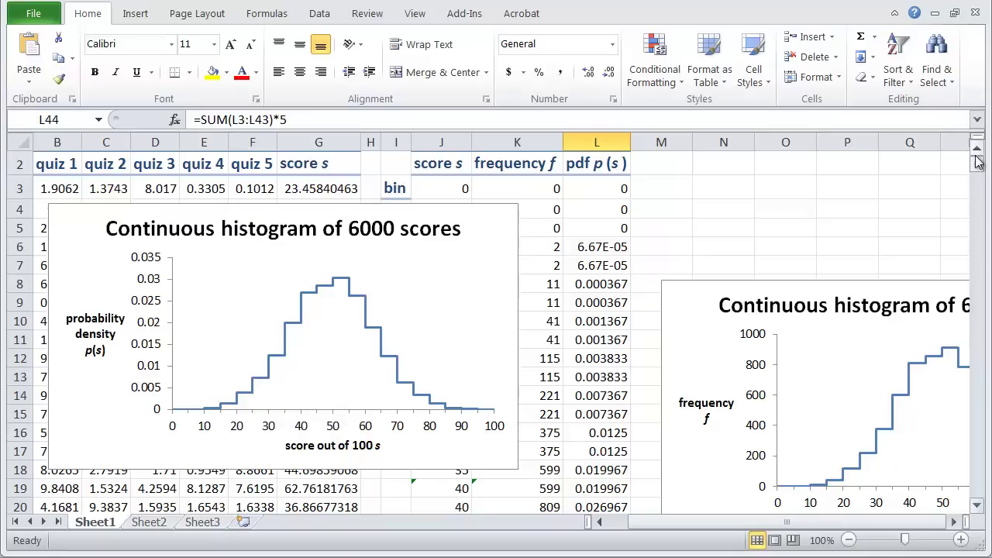
drag(976, 161, 978, 161)
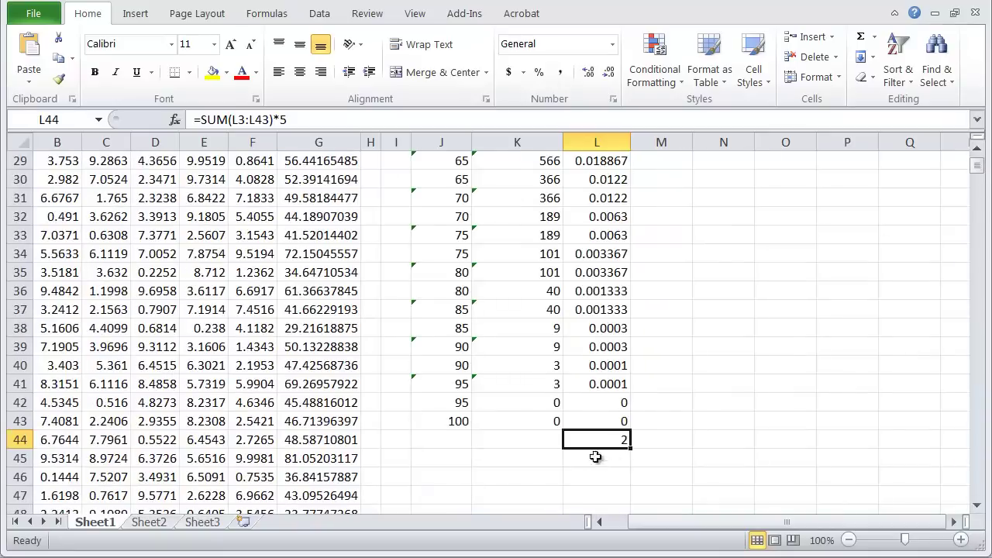
click(368, 124)
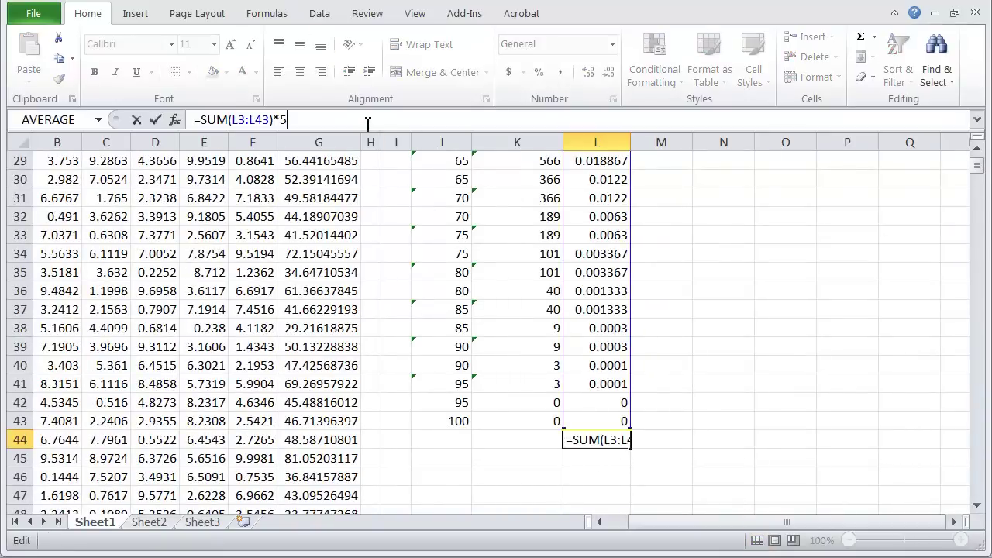
text(/2)
key(Return)
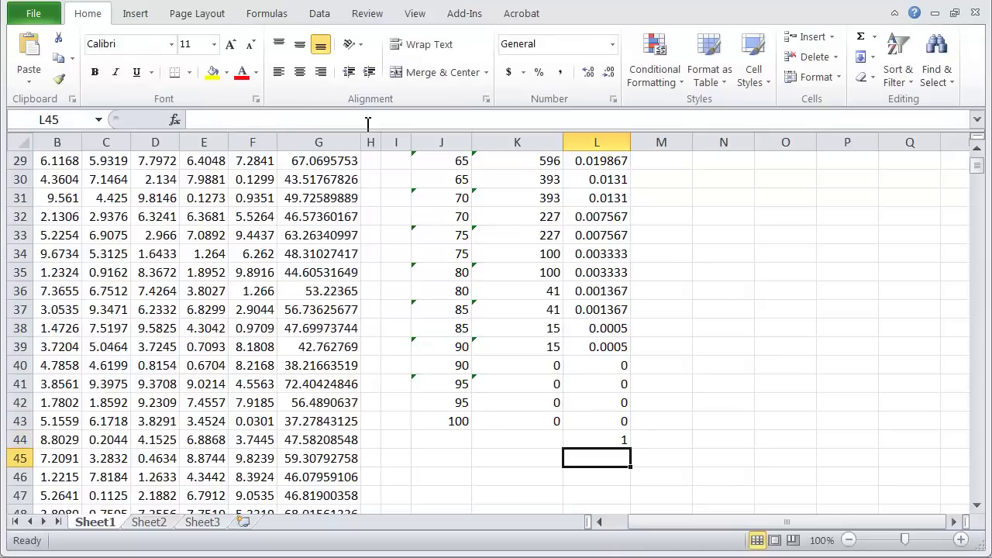
Apply the Total cell style to L44 and return to the beginning of the Histogram Table
click(611, 439)
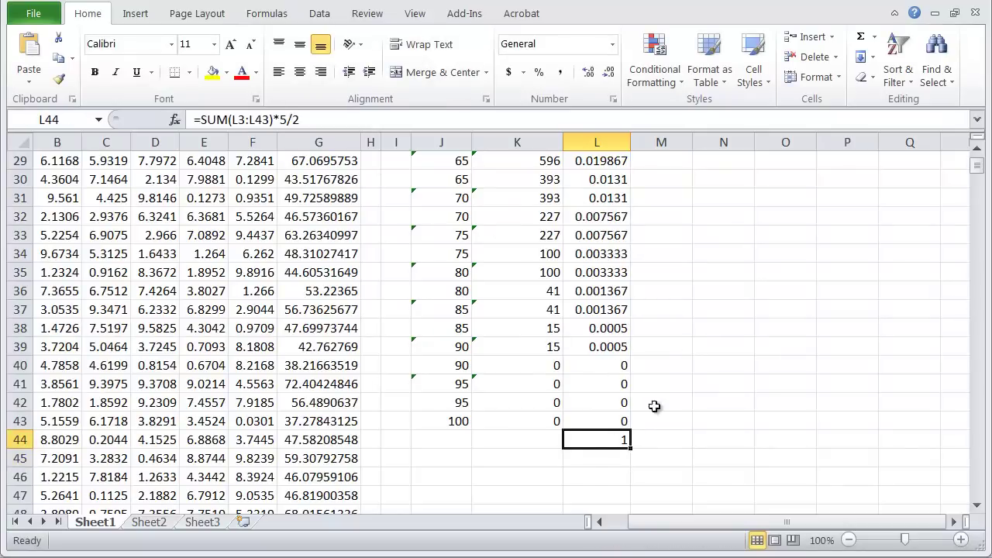
click(760, 66)
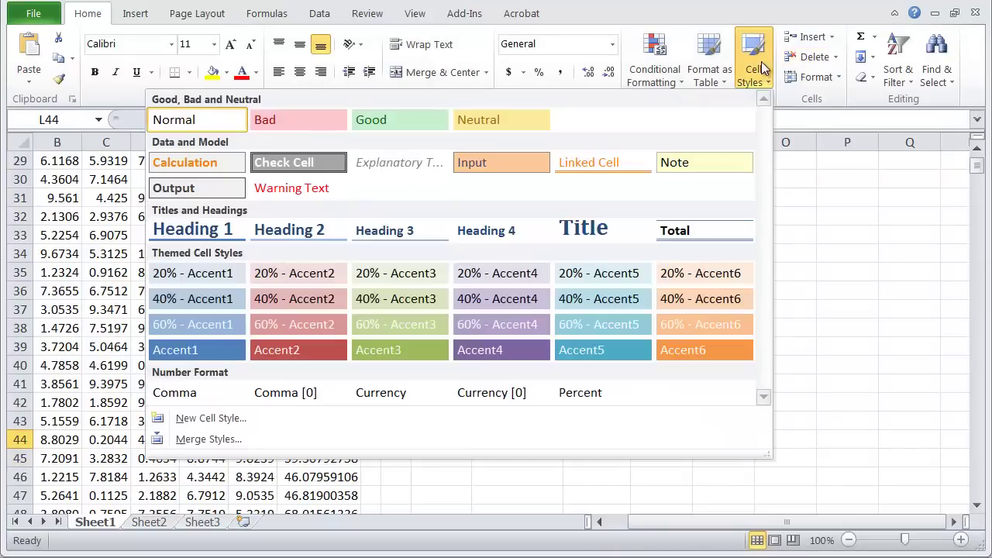
click(711, 229)
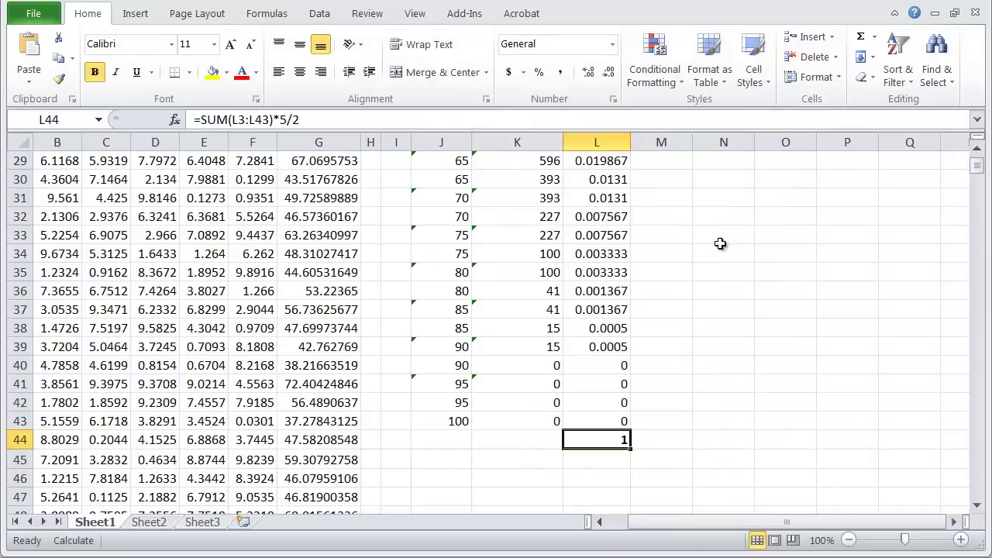
click(655, 454)
click(597, 443)
scroll(981, 176, up, 10)
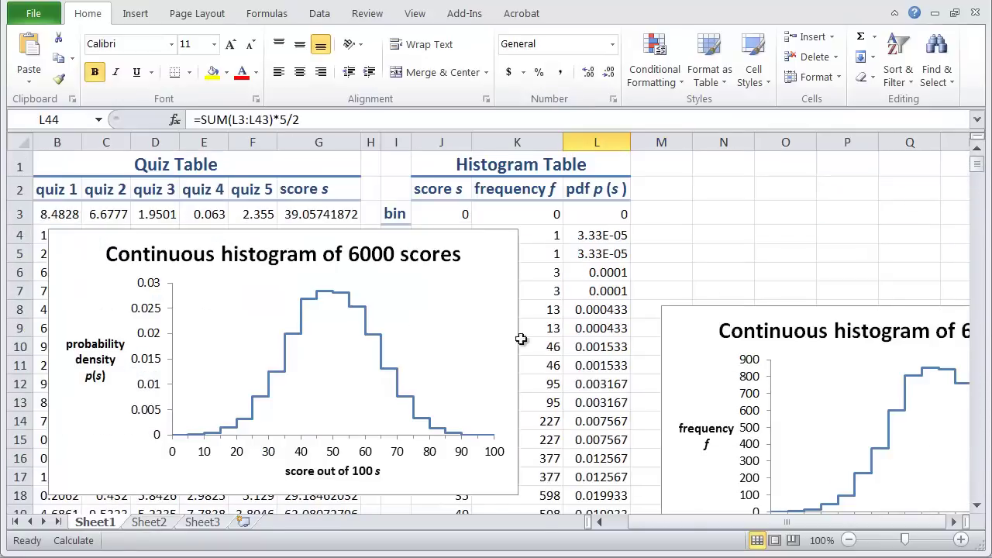